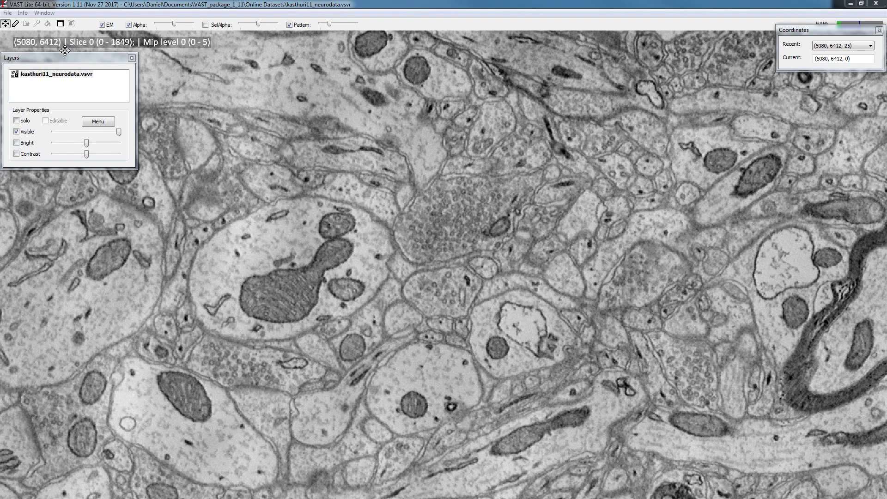
Switch to paint mode with a new segmentation layer and add the 16 standard segments.
left_click(57, 73)
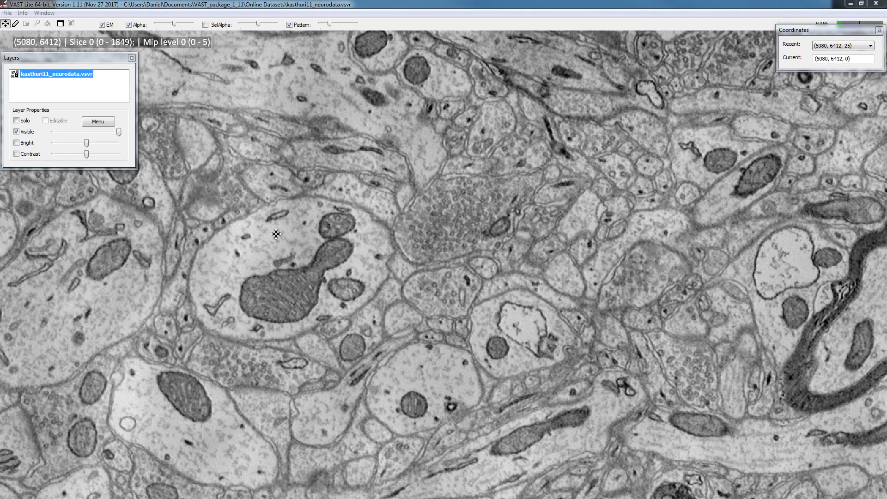
left_click(17, 24)
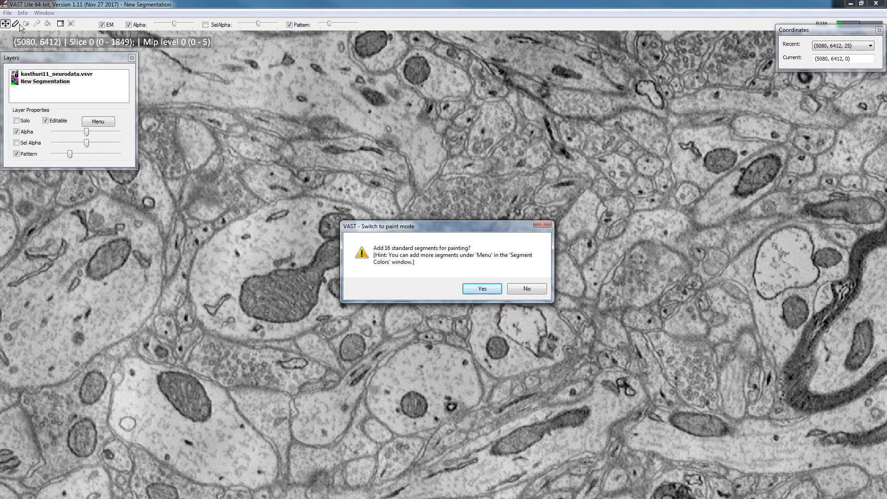
left_click(482, 288)
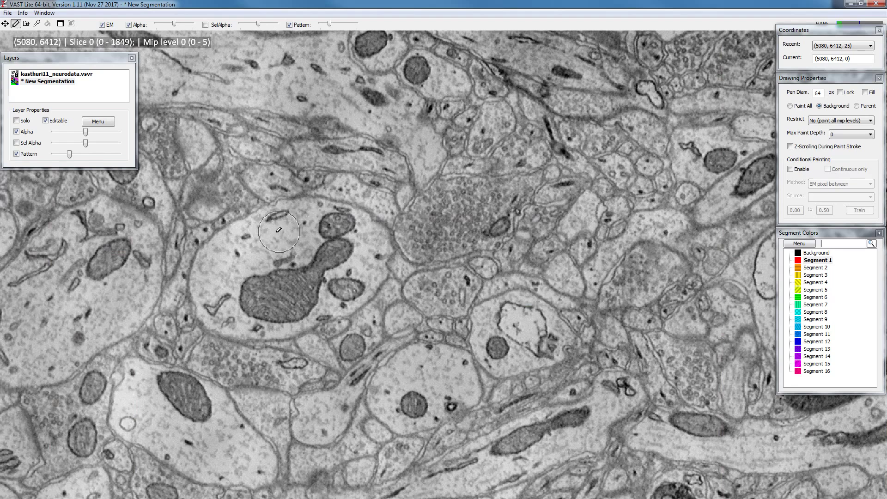
Paint a wide ring inside the large oval profile with Segment 1, and cover the small neighbouring profile using a pen of about 12 px.
mouse_move(256, 233)
left_mouse_down()
mouse_move(229, 251)
mouse_move(210, 291)
mouse_move(217, 308)
mouse_move(238, 319)
mouse_move(312, 312)
mouse_move(368, 274)
mouse_move(373, 245)
mouse_move(335, 226)
mouse_move(272, 231)
mouse_move(323, 219)
mouse_move(362, 232)
left_mouse_up()
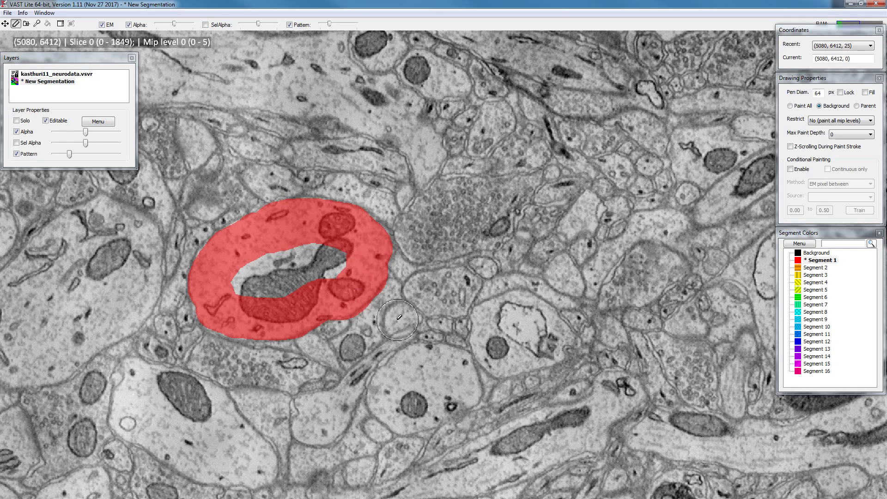
scroll(399, 316, "down", 5)
scroll(399, 317, "down", 3)
scroll(399, 317, "up", 6)
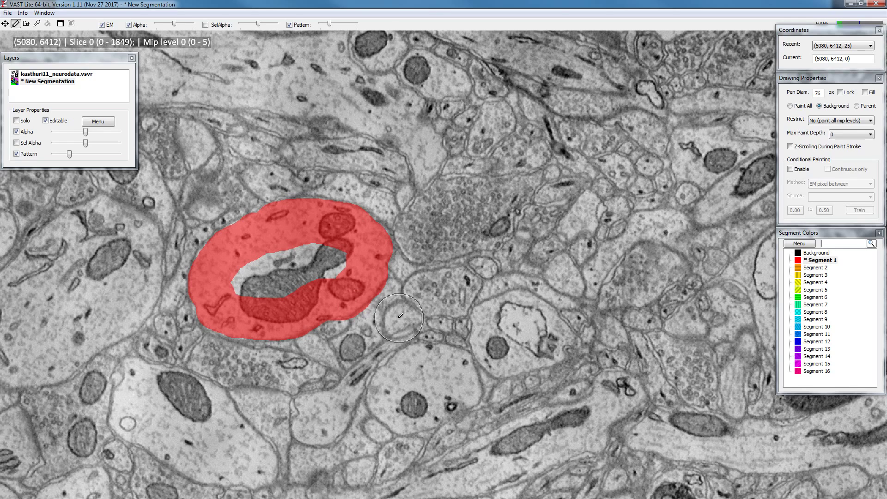
scroll(400, 316, "down", 5)
mouse_move(405, 308)
left_mouse_down()
mouse_move(388, 313)
mouse_move(390, 330)
mouse_move(418, 322)
mouse_move(404, 309)
mouse_move(393, 330)
left_mouse_up()
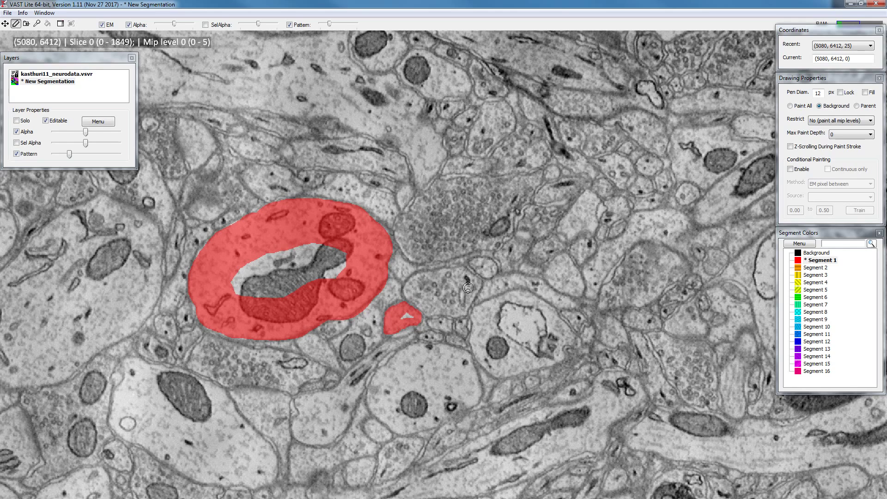
scroll(467, 288, "up", 2)
scroll(469, 294, "up", 20)
scroll(466, 293, "down", 20)
left_click_drag(399, 320, 405, 316)
Paint the whole profile just above the small red patch with Segment 2, and enlarge the pen to 44 px.
key("shift")
key("Down")
mouse_move(457, 268)
left_mouse_down()
mouse_move(408, 281)
mouse_move(410, 296)
mouse_move(428, 313)
mouse_move(456, 313)
mouse_move(475, 292)
mouse_move(458, 272)
mouse_move(425, 289)
mouse_move(455, 302)
mouse_move(462, 287)
left_mouse_up()
scroll(457, 282, "up", 10)
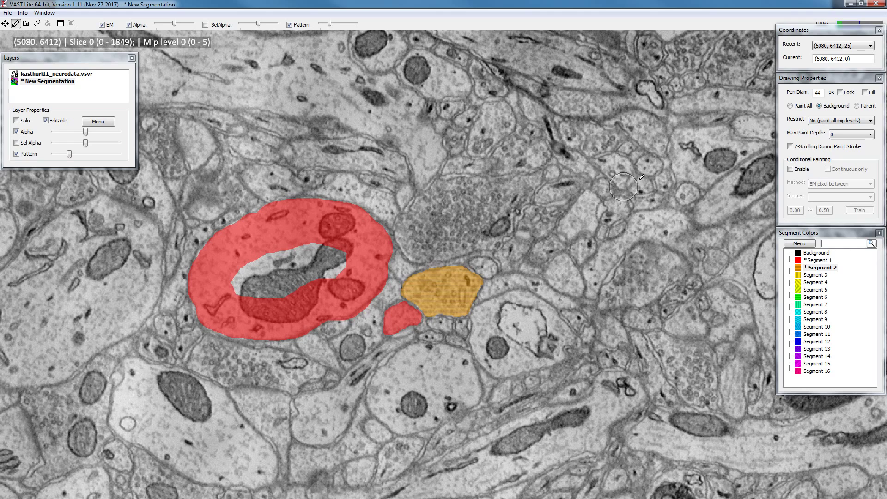
Enable Fill, reduce the pen to about 15 px, and outline the large vesicle-filled profile above the orange area with Segment 4.
left_click(801, 77)
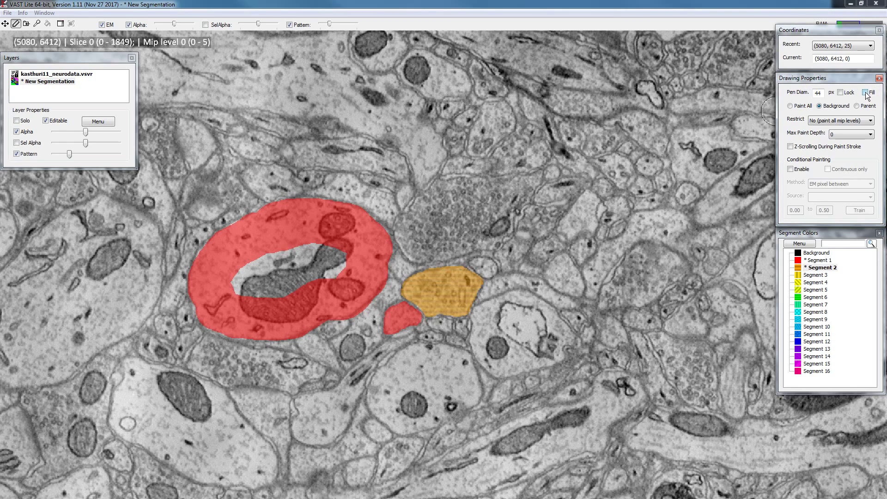
left_click(811, 284)
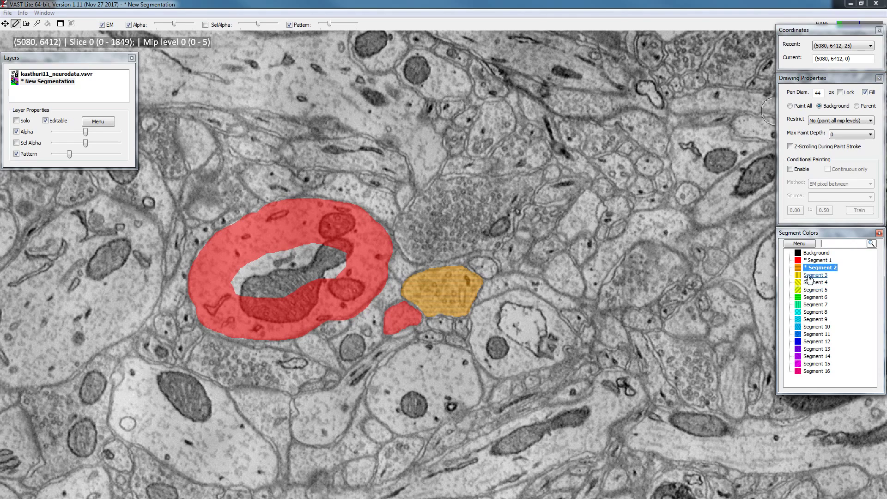
left_click(812, 284)
scroll(441, 226, "down", 4)
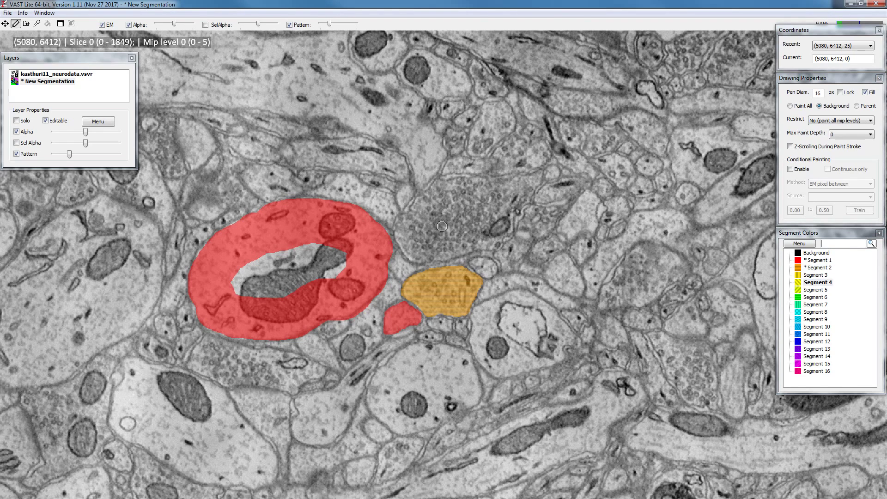
mouse_move(439, 183)
left_mouse_down()
mouse_move(402, 219)
mouse_move(401, 236)
mouse_move(422, 260)
mouse_move(506, 231)
mouse_move(537, 184)
mouse_move(444, 185)
left_mouse_up()
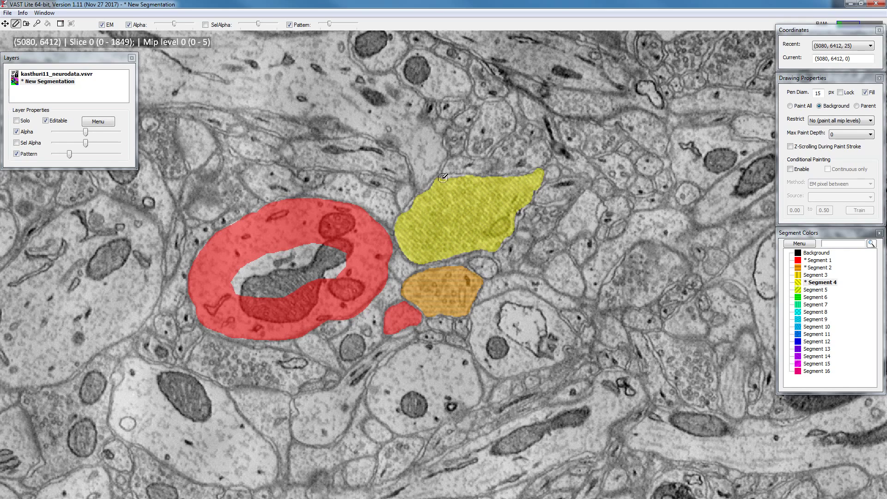
Outline the round profile below the small red patch with Segment 6.
left_click(817, 297)
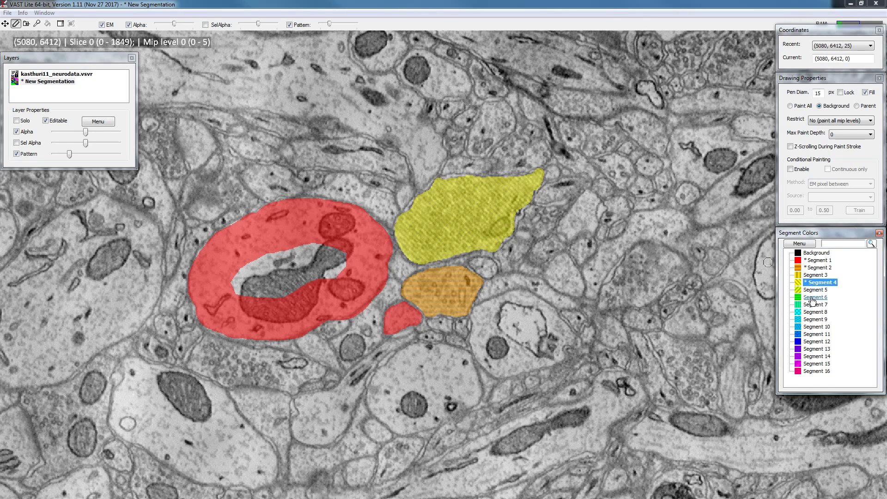
mouse_move(410, 350)
left_mouse_down()
mouse_move(376, 380)
mouse_move(368, 405)
mouse_move(399, 431)
mouse_move(479, 392)
mouse_move(469, 362)
left_mouse_up()
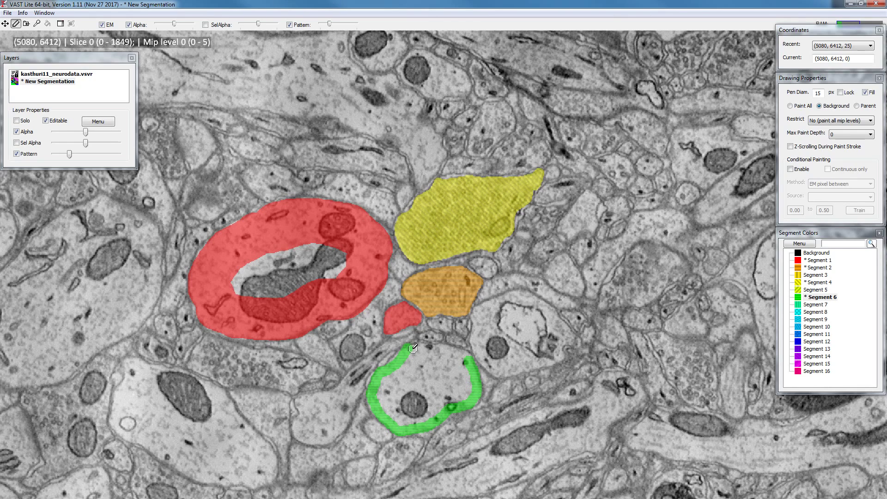
left_click_drag(412, 349, 455, 353)
Outline the profile to the right of the orange area with Segment 8 and fill its interior.
left_click(817, 312)
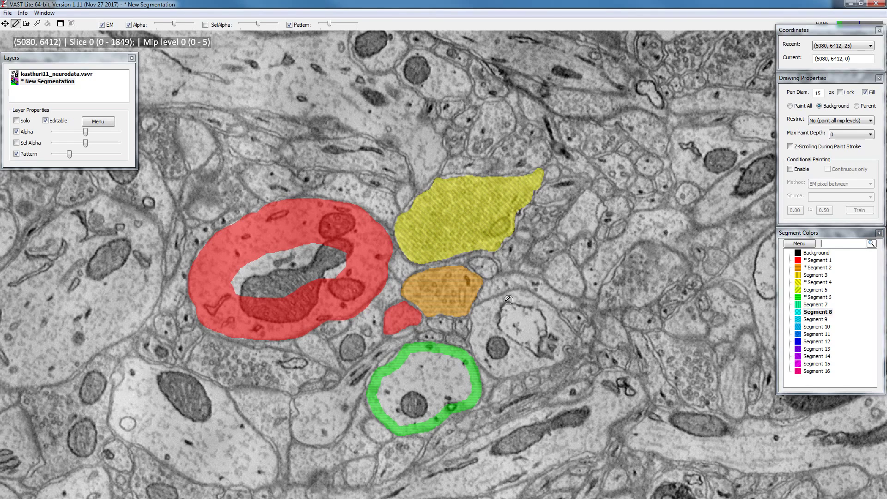
mouse_move(515, 296)
left_mouse_down()
mouse_move(475, 310)
mouse_move(484, 362)
mouse_move(504, 371)
mouse_move(560, 358)
mouse_move(573, 341)
mouse_move(551, 311)
left_mouse_up()
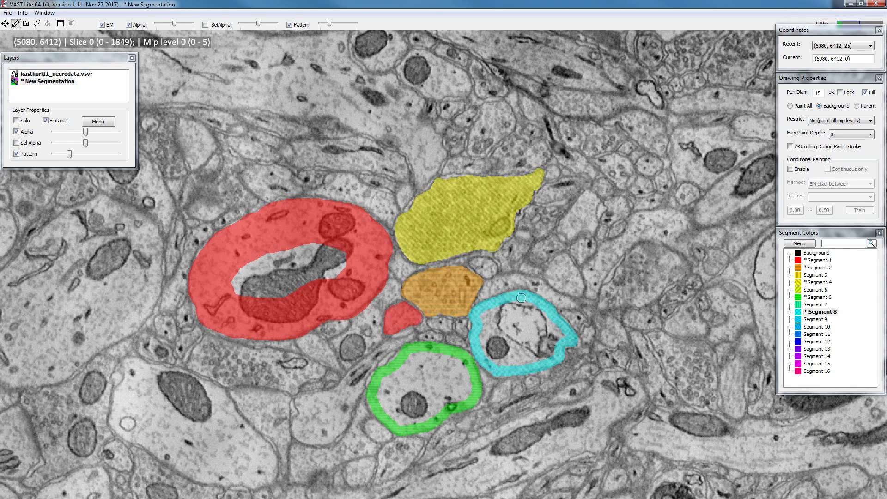
mouse_move(521, 298)
left_mouse_down()
mouse_move(523, 328)
mouse_move(478, 331)
mouse_move(564, 330)
mouse_move(513, 348)
mouse_move(517, 365)
left_mouse_up()
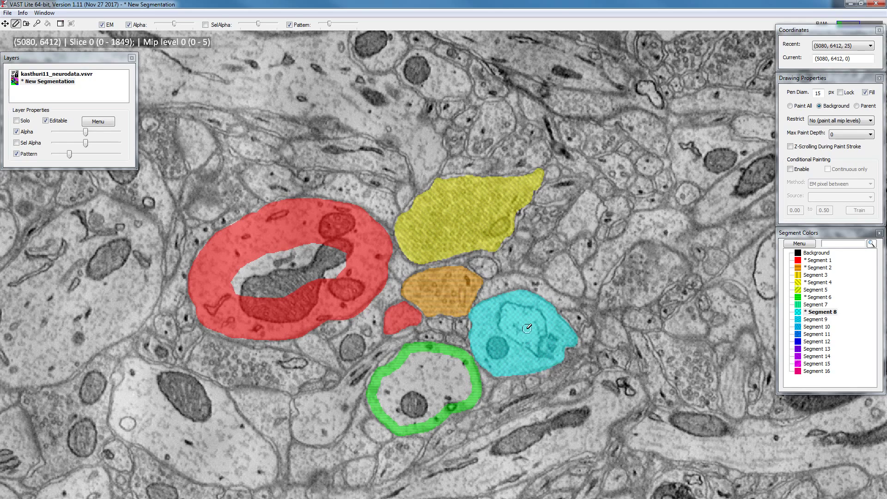
Reselect Segment 6, fill the interior of the round green-outlined profile, and set the pen diameter to 23 px.
left_click(820, 297)
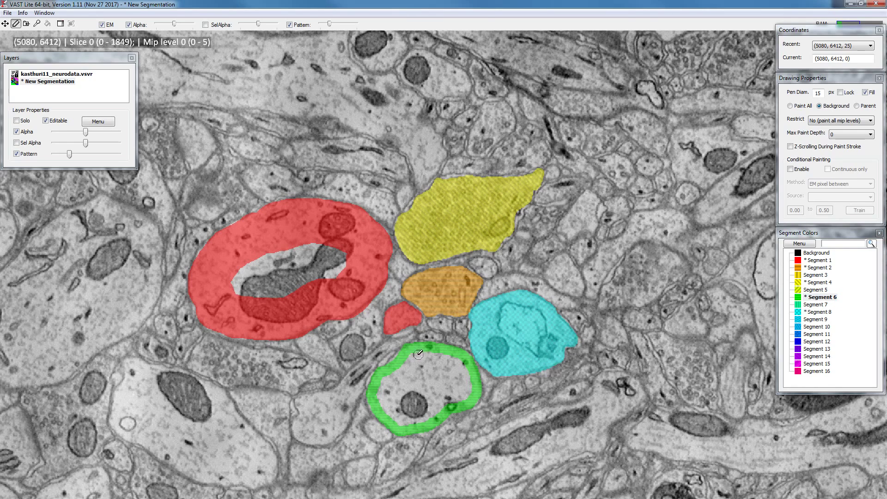
mouse_move(417, 352)
left_mouse_down()
mouse_move(418, 403)
mouse_move(375, 403)
mouse_move(473, 388)
mouse_move(413, 419)
left_mouse_up()
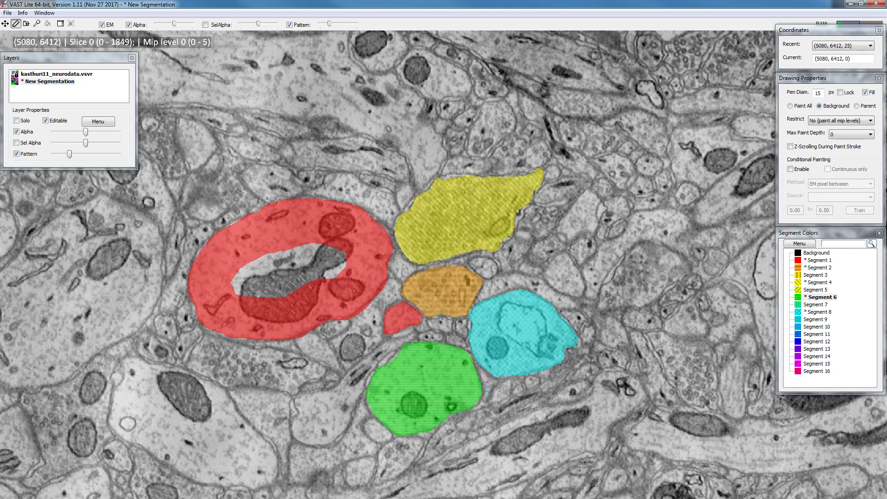
mouse_move(486, 386)
left_mouse_down()
mouse_move(448, 351)
mouse_move(423, 359)
mouse_move(477, 379)
mouse_move(467, 398)
left_mouse_up()
scroll(444, 374, "up", 2)
mouse_move(443, 370)
left_mouse_down()
mouse_move(460, 390)
mouse_move(427, 383)
mouse_move(434, 348)
mouse_move(427, 384)
mouse_move(401, 354)
mouse_move(398, 363)
mouse_move(446, 351)
mouse_move(468, 376)
mouse_move(422, 404)
left_mouse_up()
Switch the active segment in the segment list from Segment 4 to Segment 6 and back to Segment 4.
left_click(820, 282)
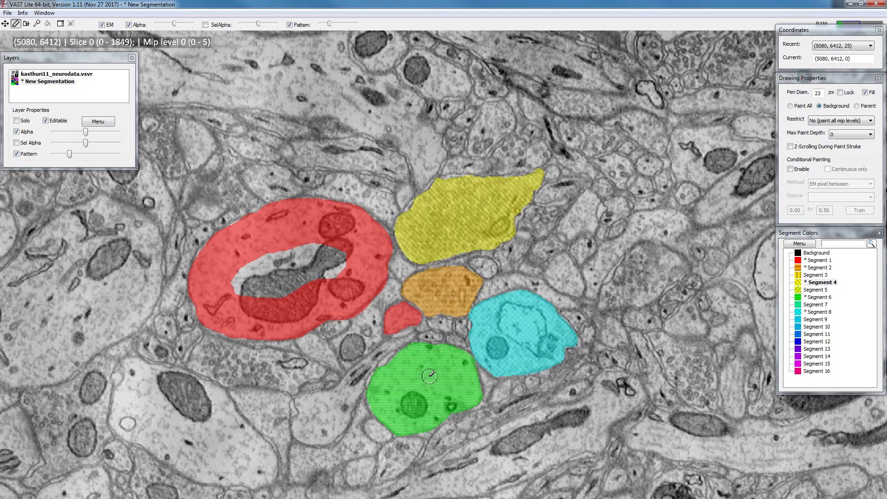
left_click(813, 300)
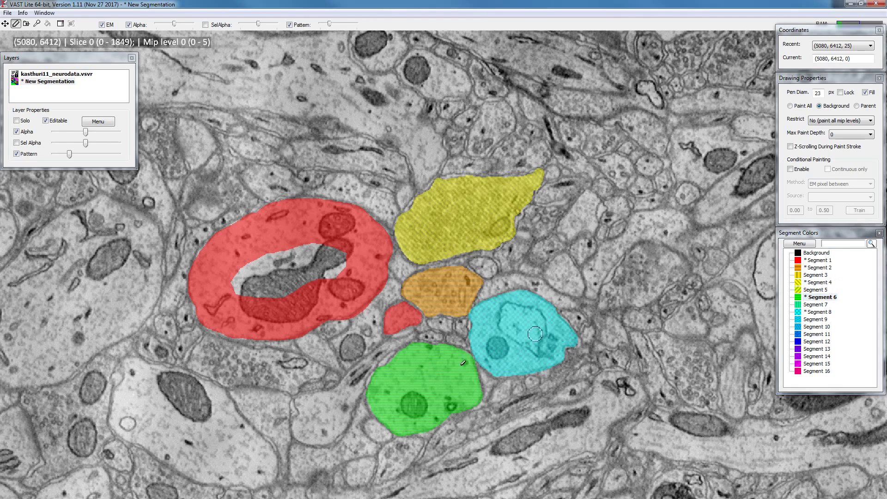
left_click(817, 283)
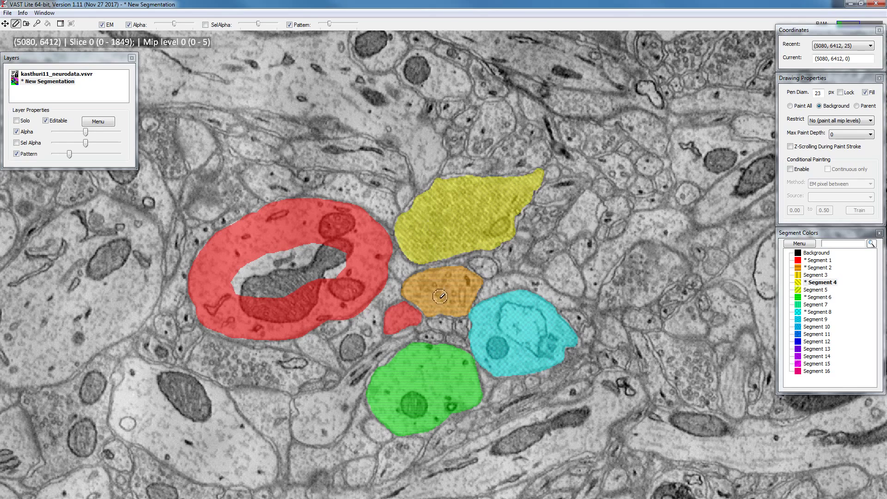
left_click(819, 282)
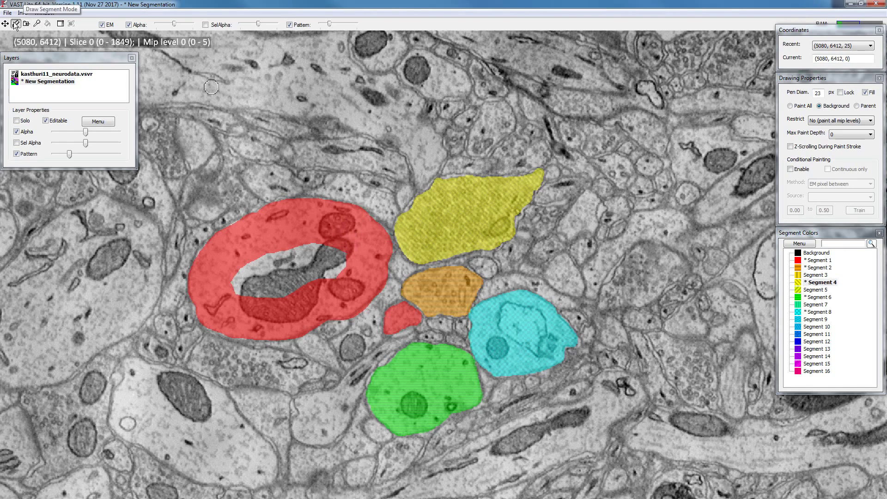
Use the segment picker on the painted areas to activate Segment 2, Segment 8 and finally Segment 6.
left_click(37, 26)
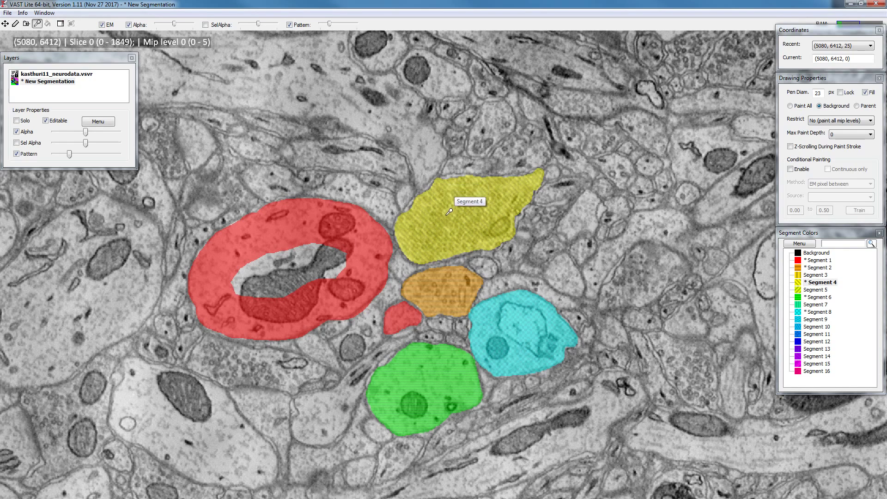
left_click(453, 289)
left_click(526, 319)
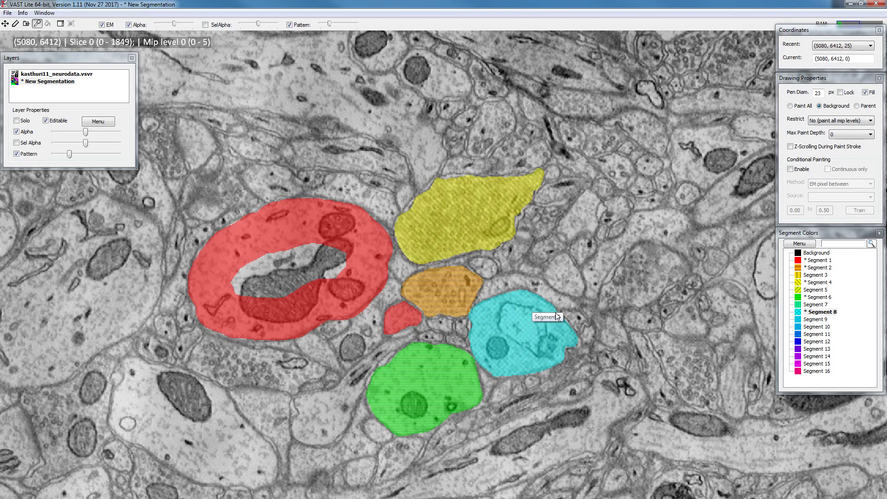
left_click_drag(811, 233, 803, 234)
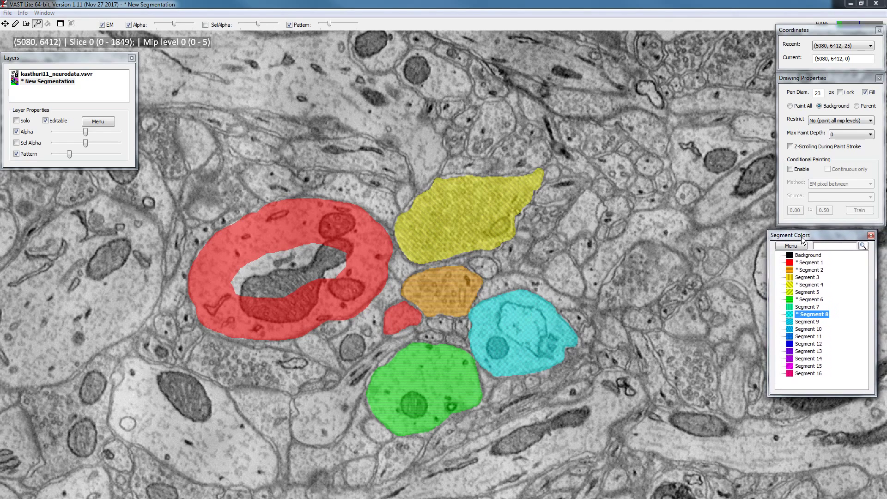
left_click(423, 386)
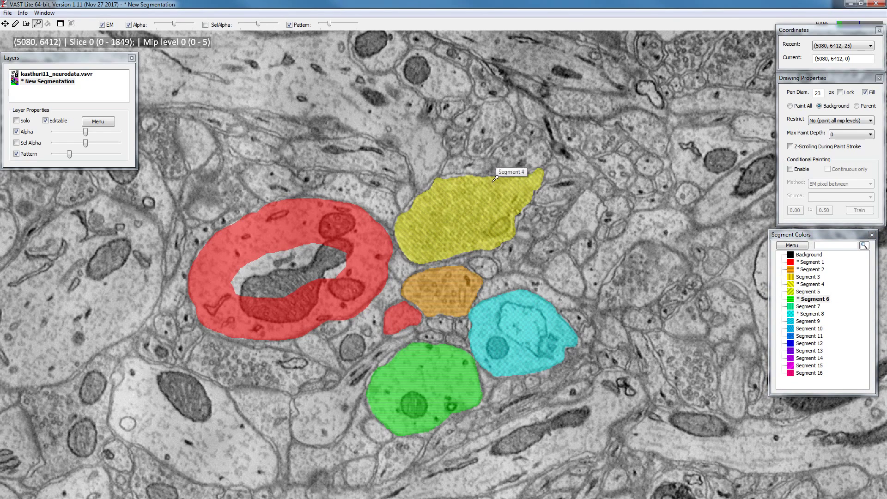
Return to Draw Segment Mode and pick Segment 4, followed by Segment 2, directly from their painted areas.
left_click(17, 24)
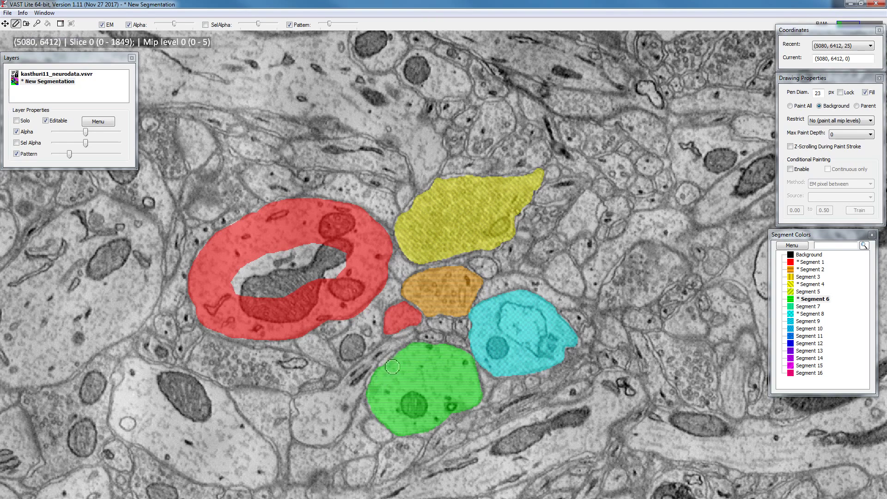
left_click(370, 390)
key("shift")
left_click(469, 213, "shift")
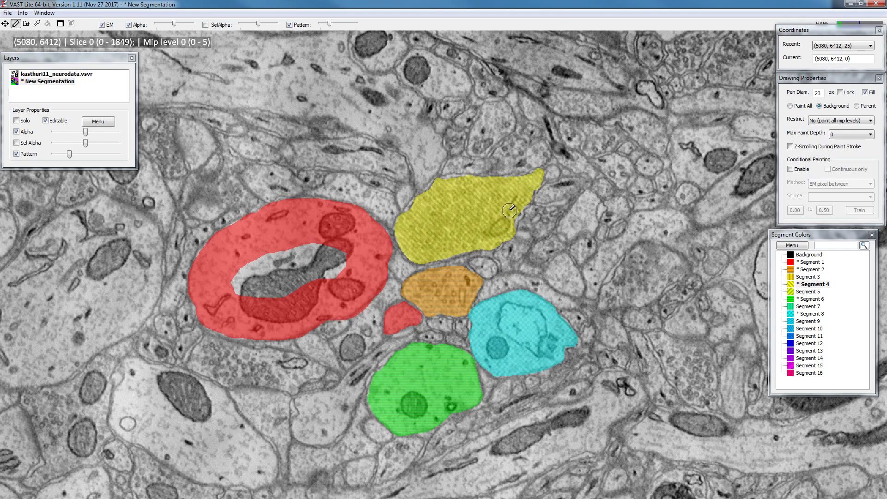
left_click(442, 281, "shift")
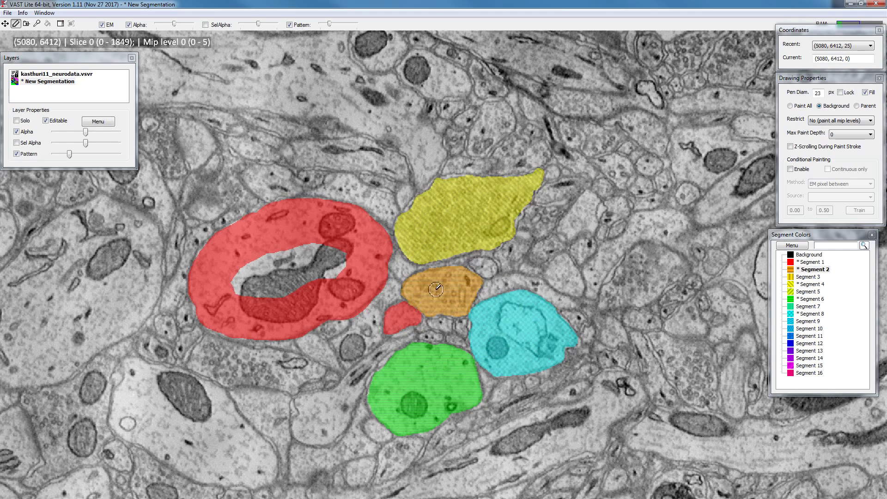
Pick Segment 1 from the small red patch and erase that patch.
left_click(391, 316, "shift")
left_click_drag(391, 317, 420, 311)
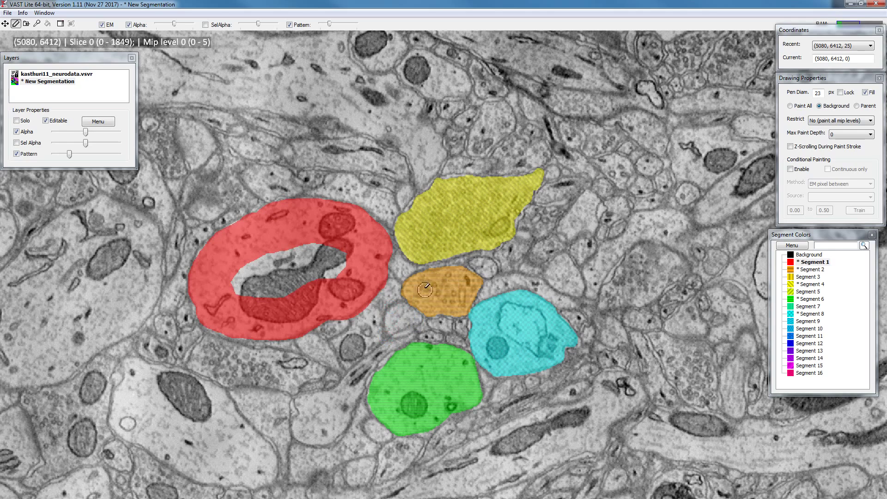
While staying in draw mode, pick Segments 4, 2 and 8 from the image, ending with Segment 4 as the active segment.
left_click(466, 217, "shift")
left_click(441, 288, "shift")
left_click(514, 323, "shift")
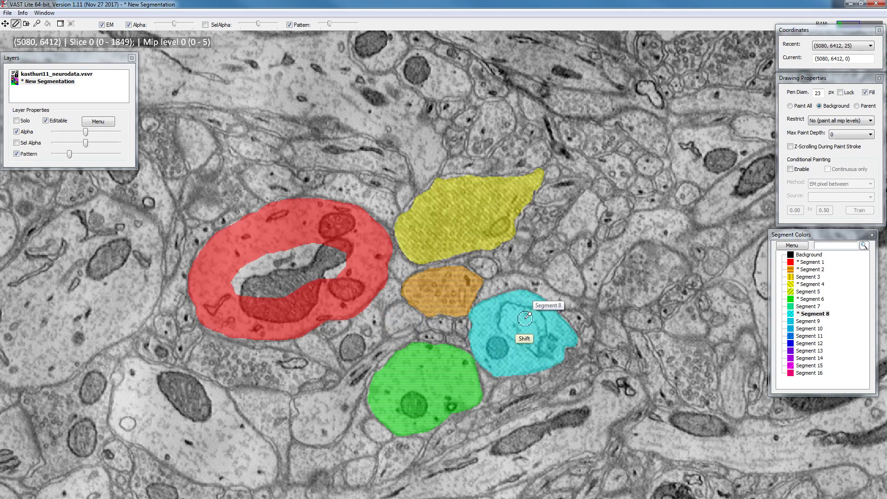
mouse_move(797, 231)
left_mouse_down()
mouse_move(782, 236)
mouse_move(800, 236)
left_mouse_up()
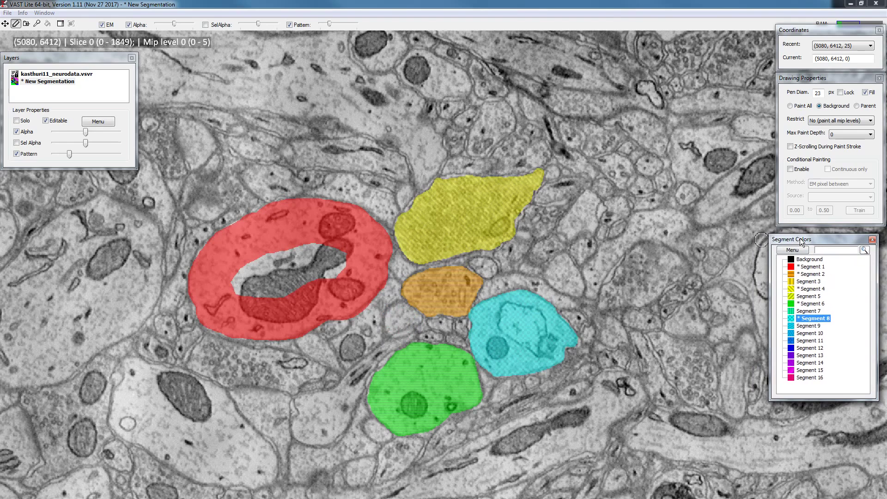
left_click(431, 233, "shift")
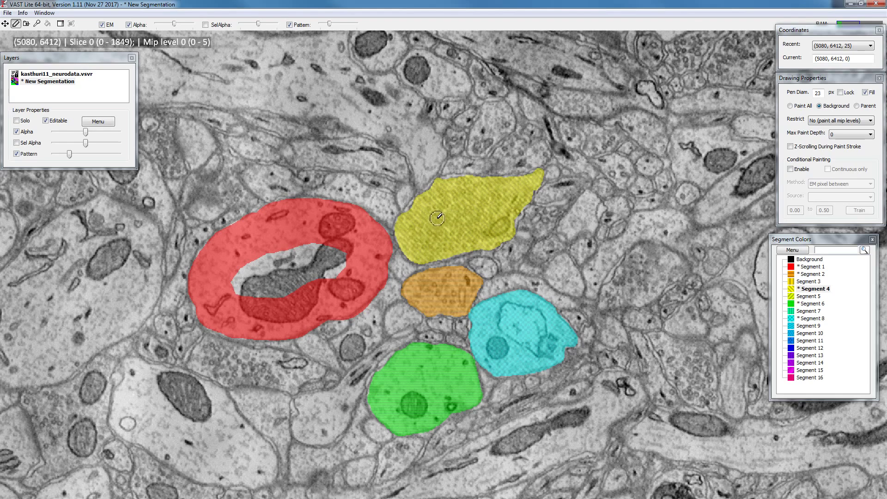
Pan the image to about (5341, 6230) while keeping Draw Segment Mode active.
key("ctrl")
left_click(5, 25)
left_click(15, 24)
left_click_drag(320, 321, 327, 277)
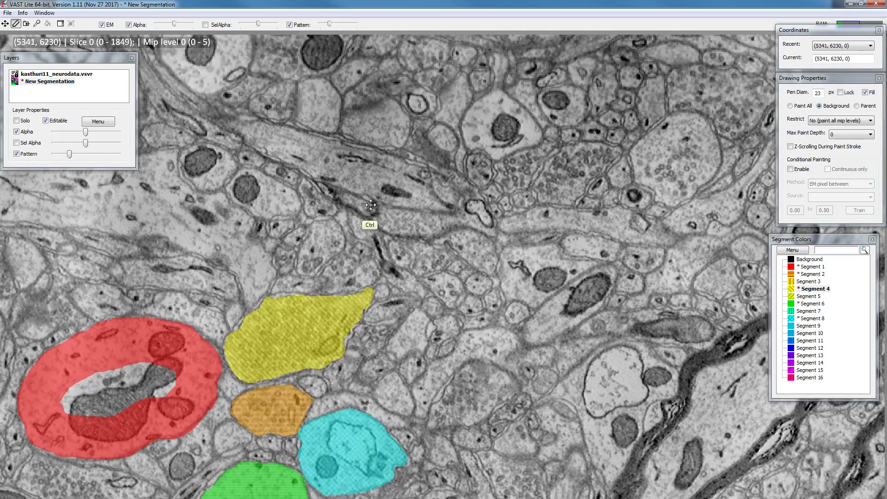